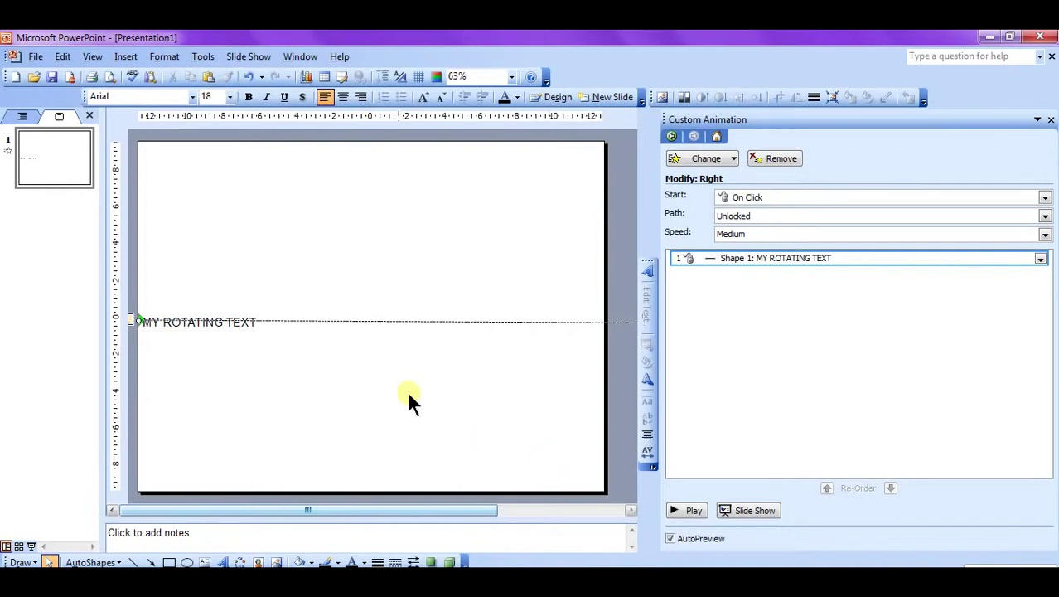
Close the Custom Animation pane and select everything on the slide for deletion
{"action": "left_click", "coordinate": [343, 267]}
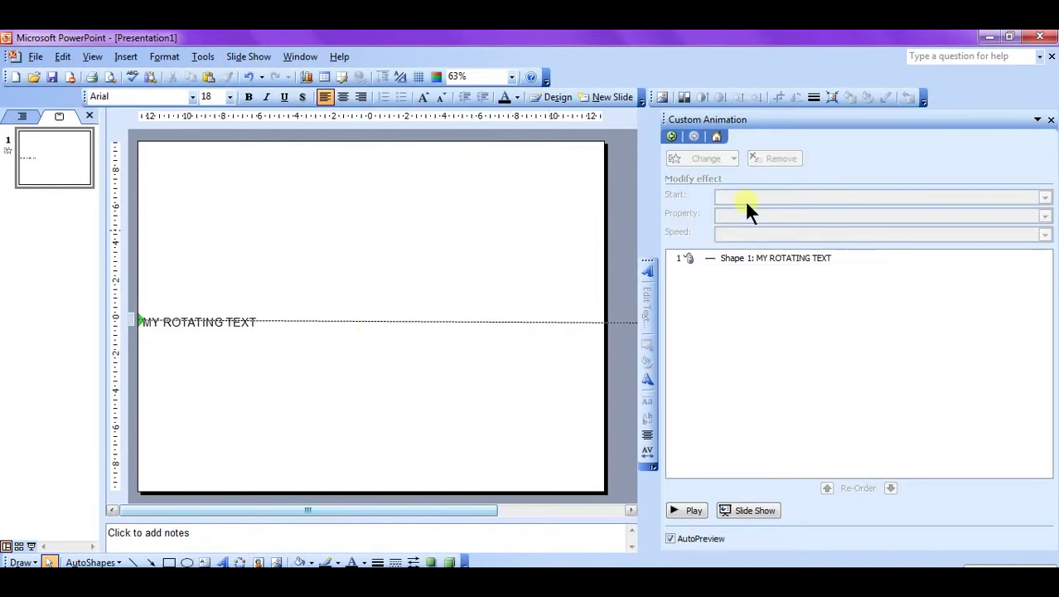
{"action": "left_click", "coordinate": [1050, 120]}
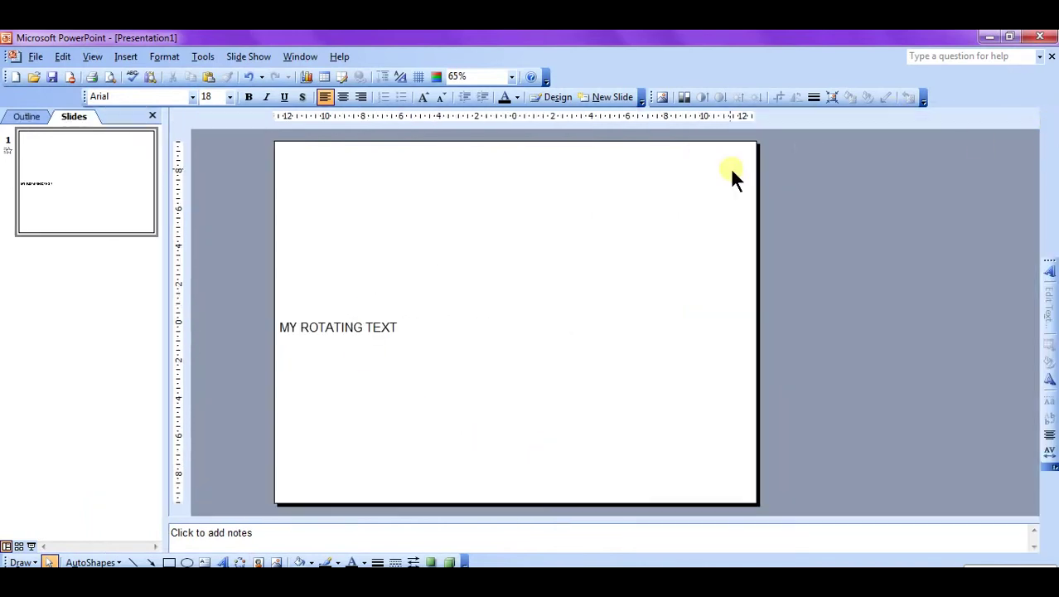
{"action": "key", "text": "ctrl+a"}
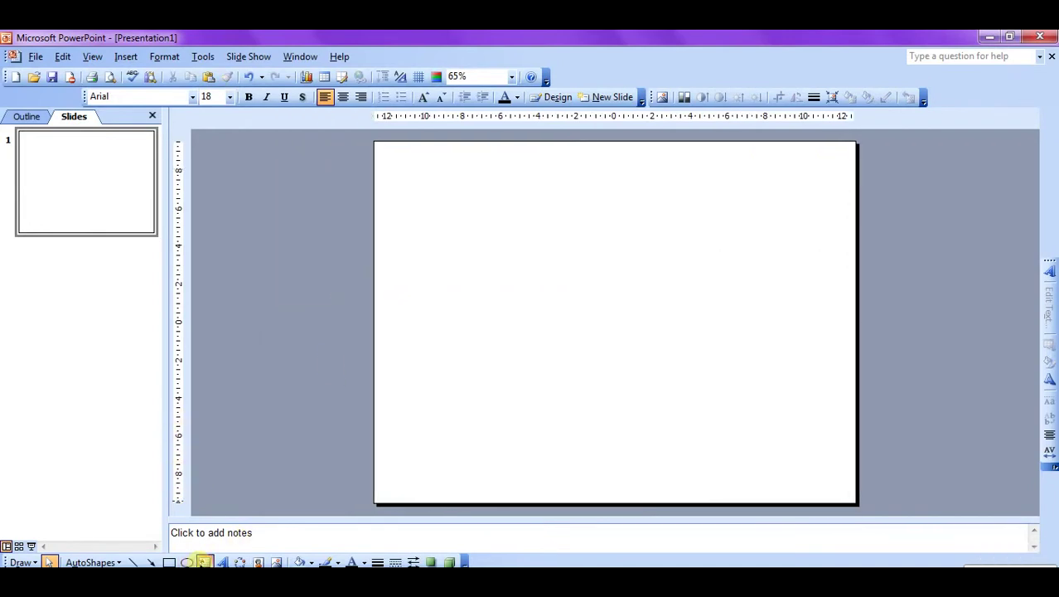
Draw a wide text box and type 'Made by Shriram Fibre & Co. In June 2002'
{"action": "left_click", "coordinate": [204, 561]}
{"action": "left_click_drag", "start_coordinate": [386, 267], "coordinate": [749, 300]}
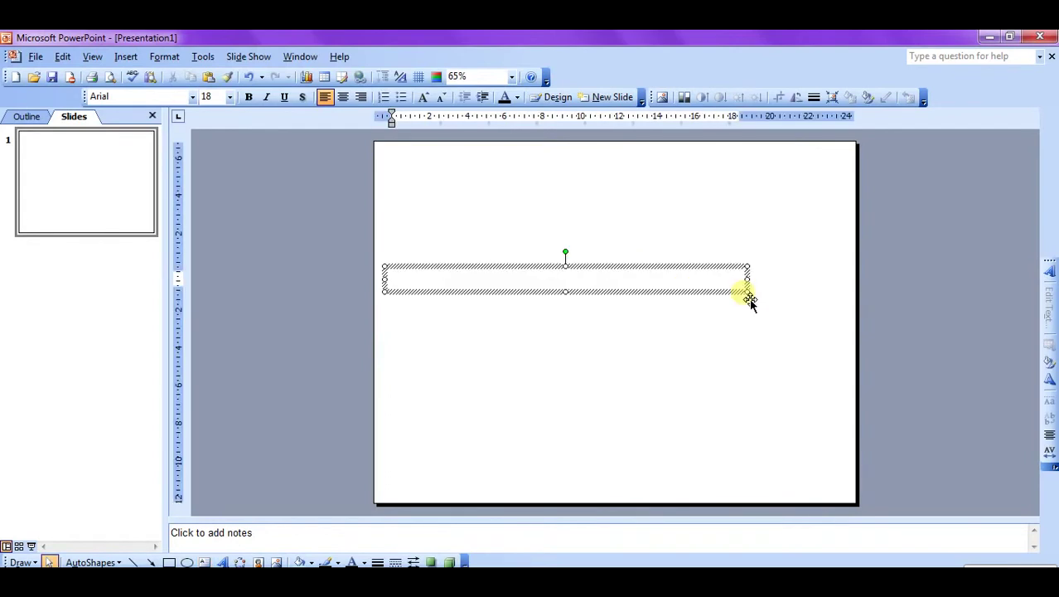
{"action": "type", "text": "Made by Jo"}
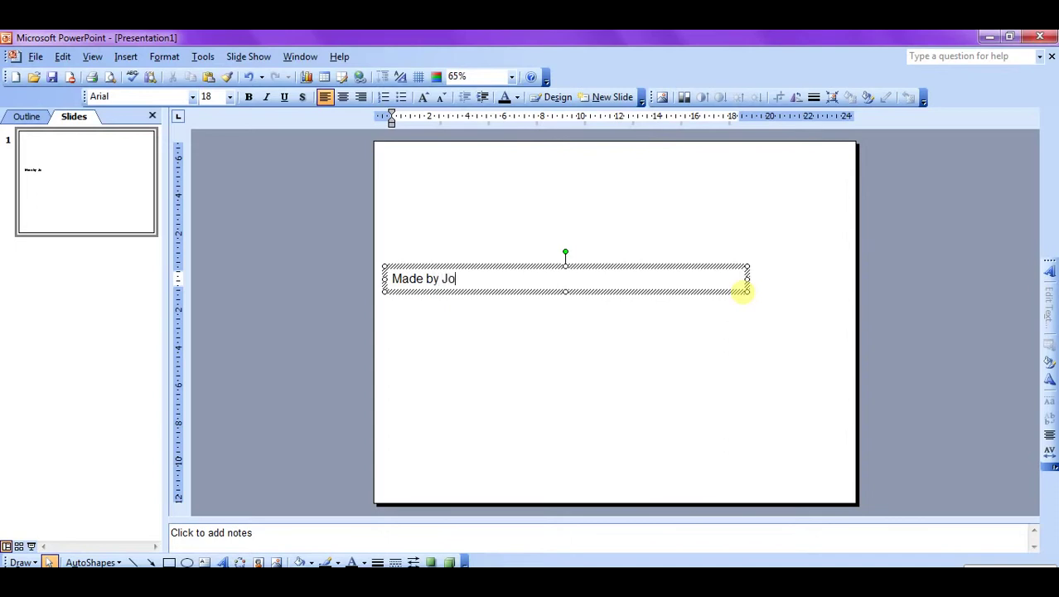
{"action": "key", "text": "BackSpace"}
{"action": "key", "text": "BackSpace"}
{"action": "type", "text": "Shriram Fibre "}
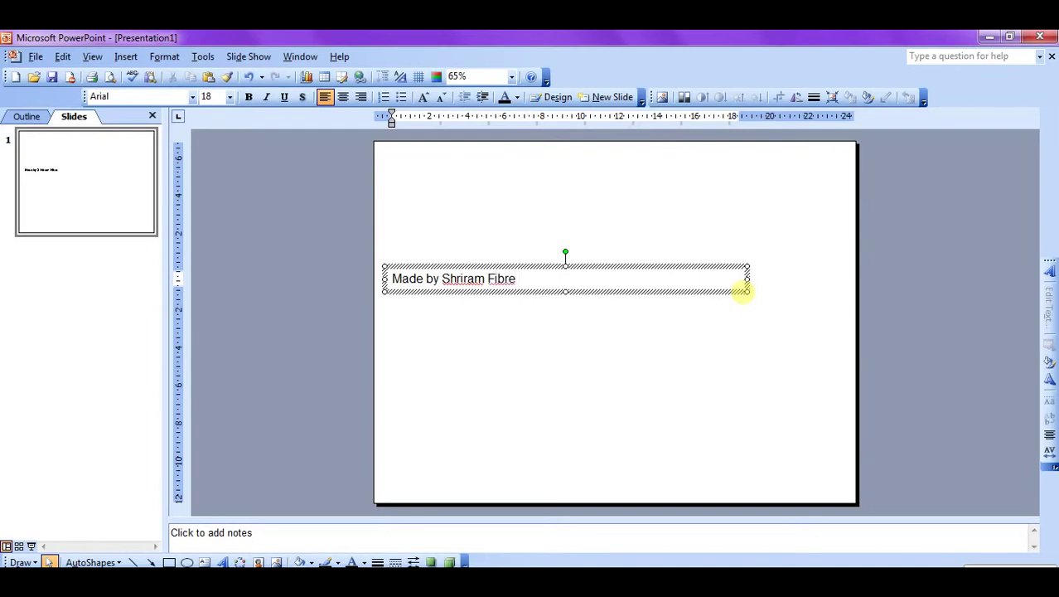
{"action": "type", "text": "& Co. In June 2002"}
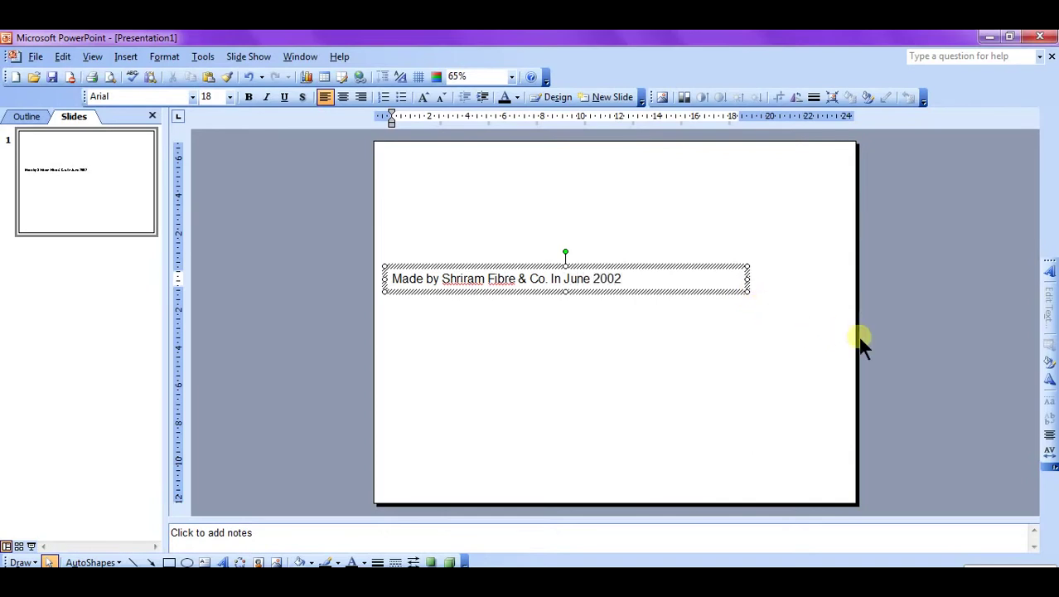
{"action": "left_click", "coordinate": [632, 322]}
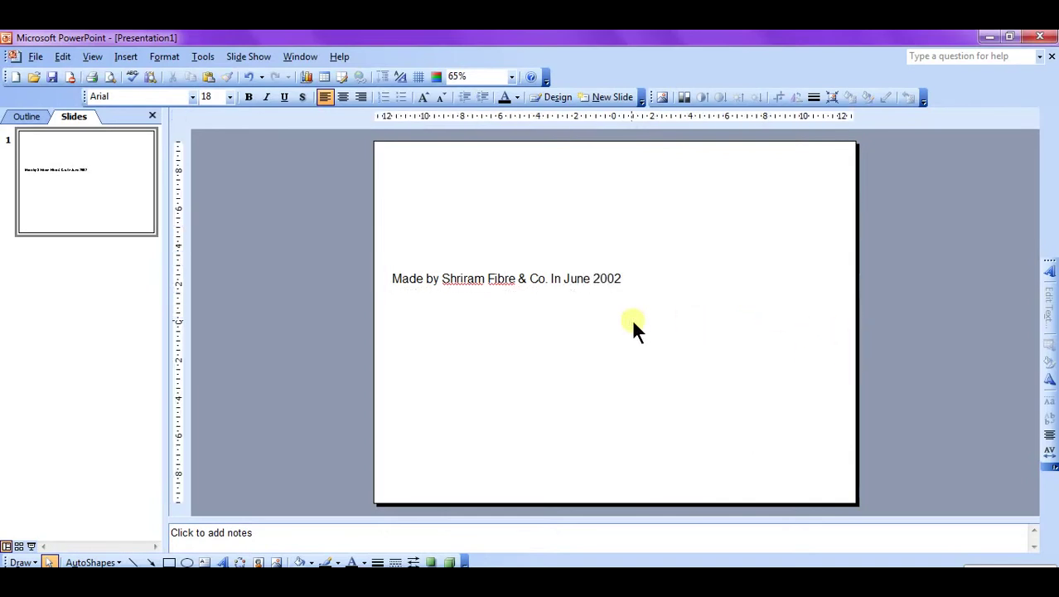
{"action": "left_click_drag", "start_coordinate": [393, 280], "coordinate": [513, 300]}
{"action": "left_click", "coordinate": [512, 298]}
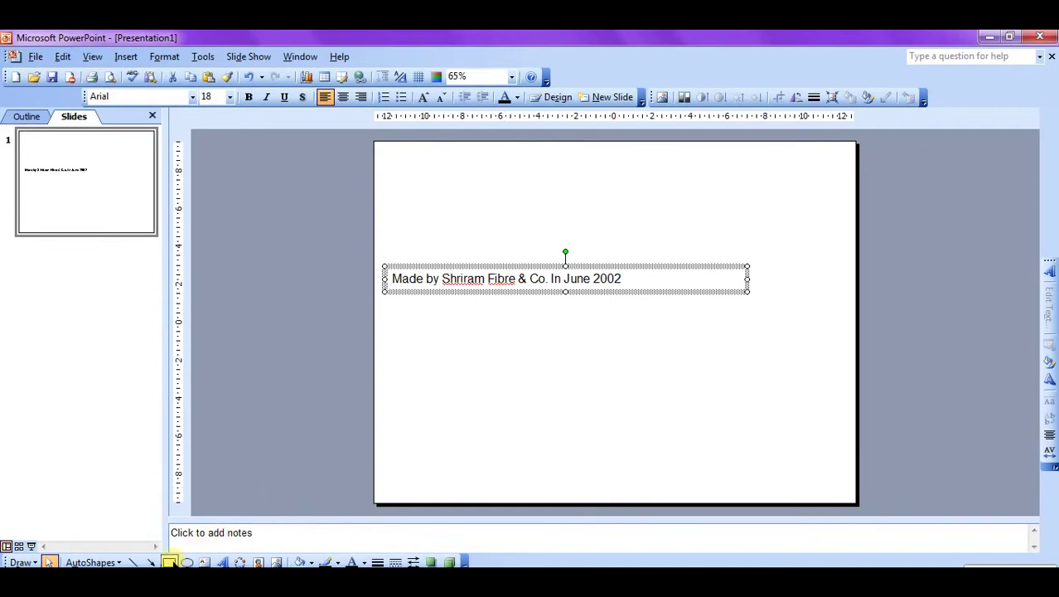
{"action": "left_click", "coordinate": [470, 340]}
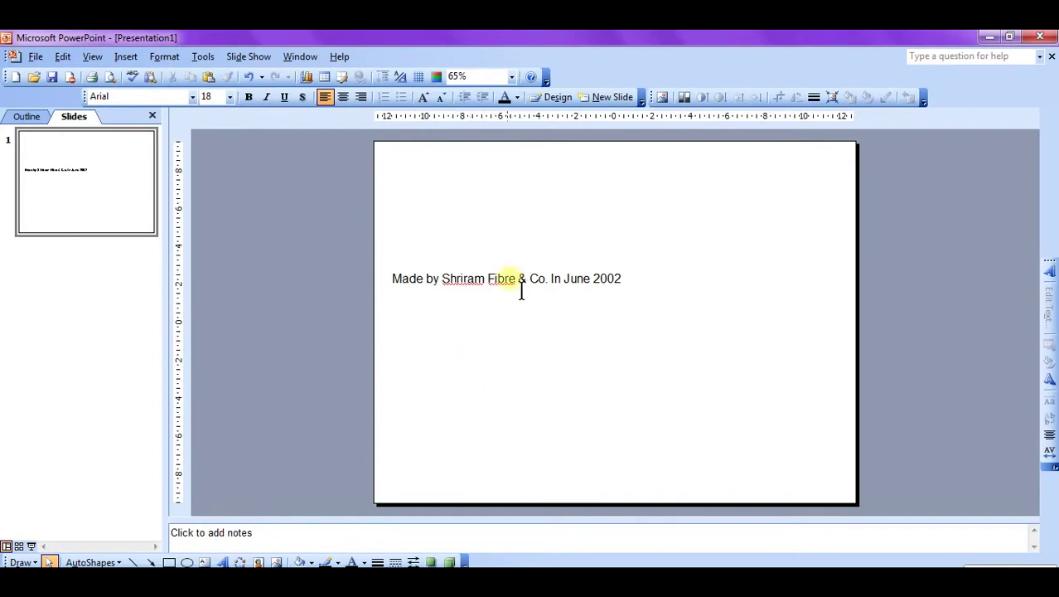
{"action": "key", "text": "alt+i"}
{"action": "key", "text": "Down"}
{"action": "key", "text": "Down"}
{"action": "key", "text": "Down"}
{"action": "key", "text": "Down"}
{"action": "key", "text": "Down"}
{"action": "key", "text": "Down"}
{"action": "key", "text": "Down"}
{"action": "key", "text": "Down"}
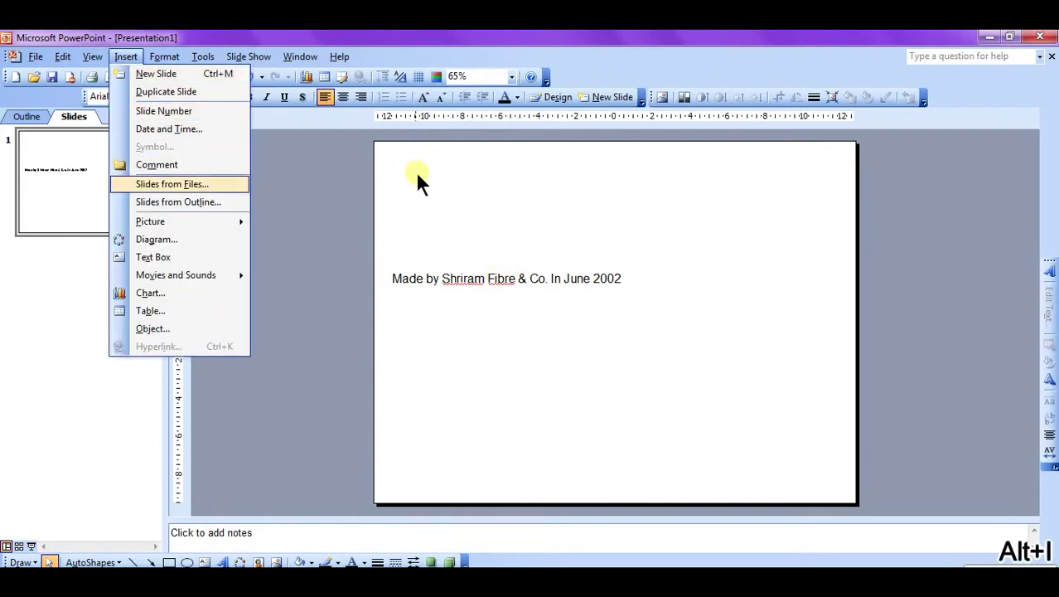
{"action": "key", "text": "Right"}
{"action": "key", "text": "Down"}
{"action": "key", "text": "Return"}
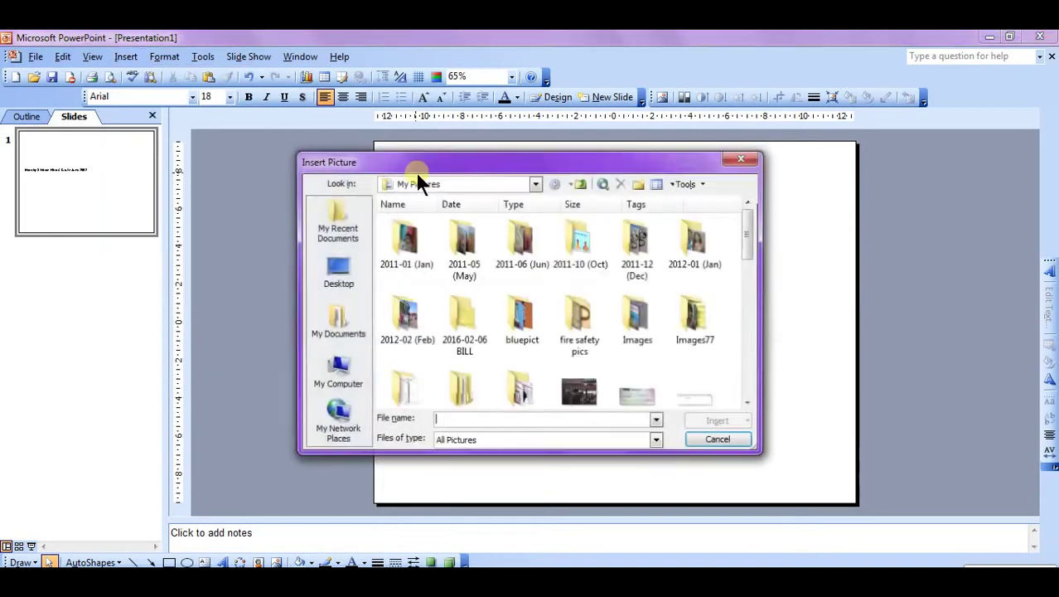
{"action": "double_click", "coordinate": [405, 245]}
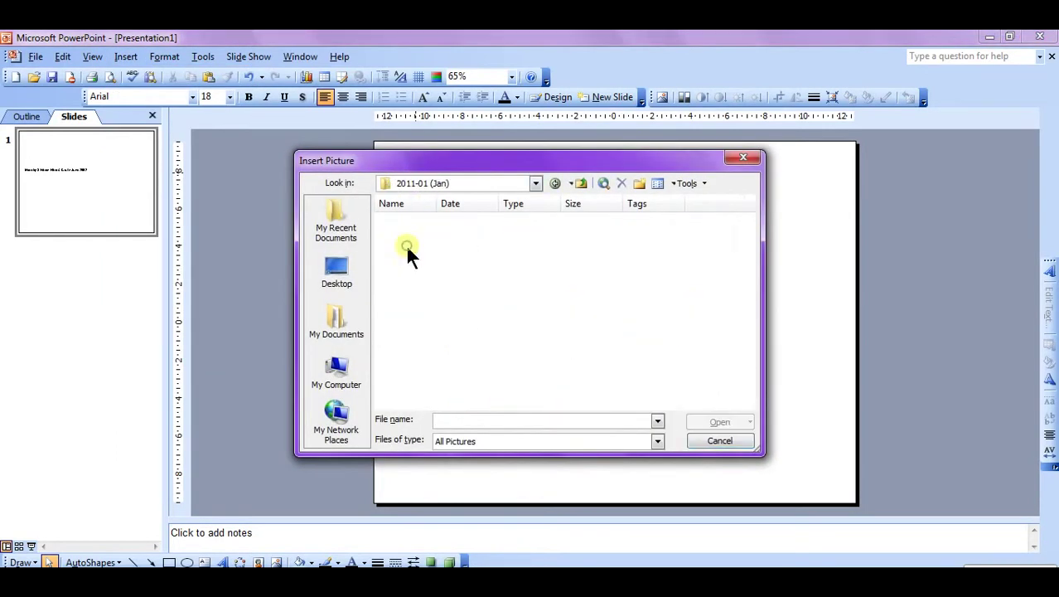
{"action": "double_click", "coordinate": [406, 247]}
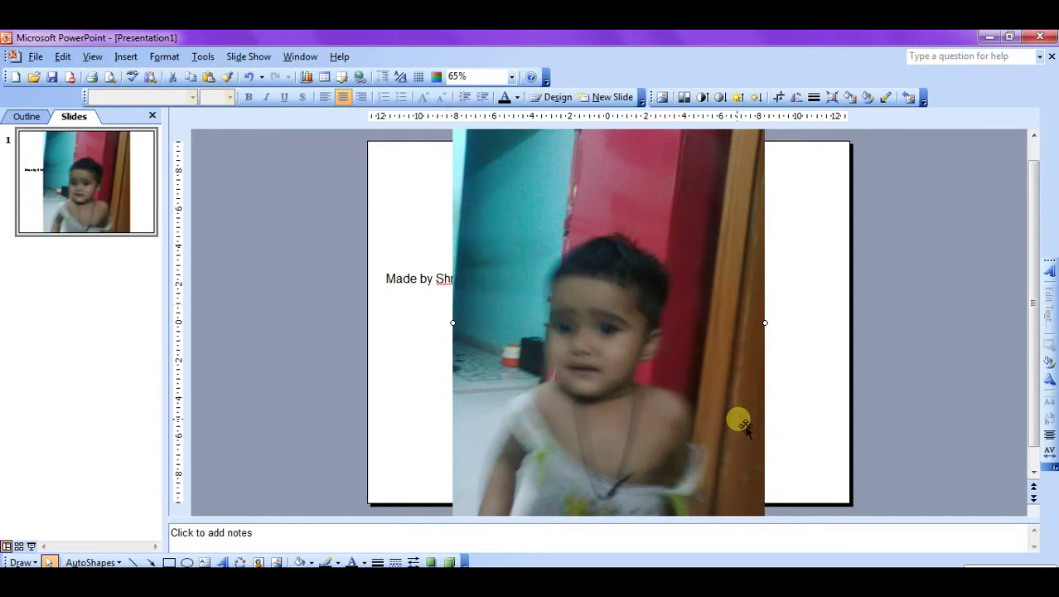
{"action": "key", "text": "ctrl+z"}
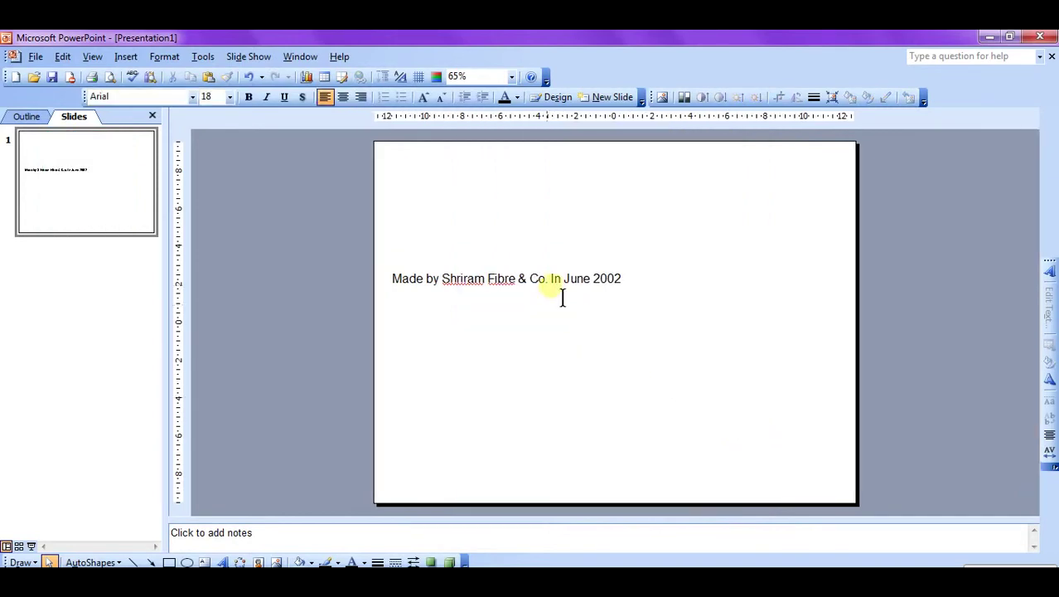
Select the 'Made by' text box as an object and nudge it slightly left
{"action": "left_click", "coordinate": [543, 280], "text": "shift"}
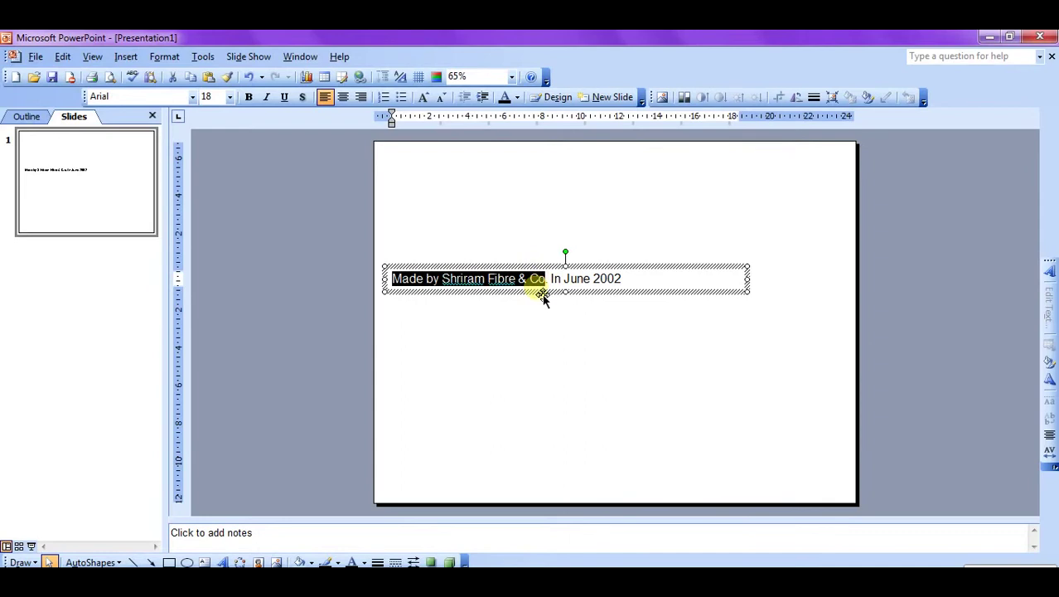
{"action": "left_click", "coordinate": [543, 294]}
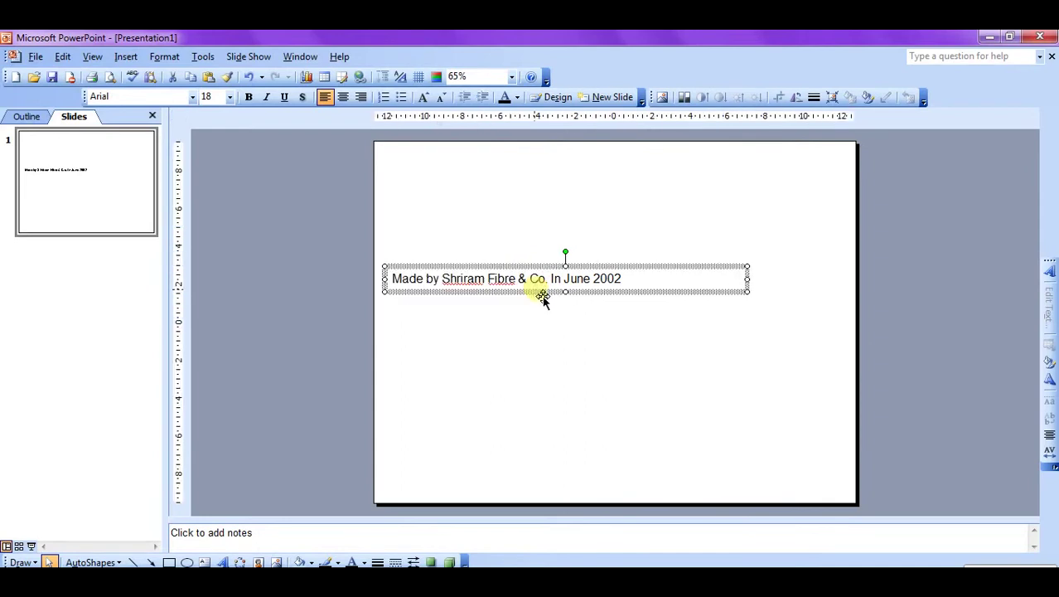
{"action": "left_click_drag", "start_coordinate": [538, 296], "coordinate": [525, 297]}
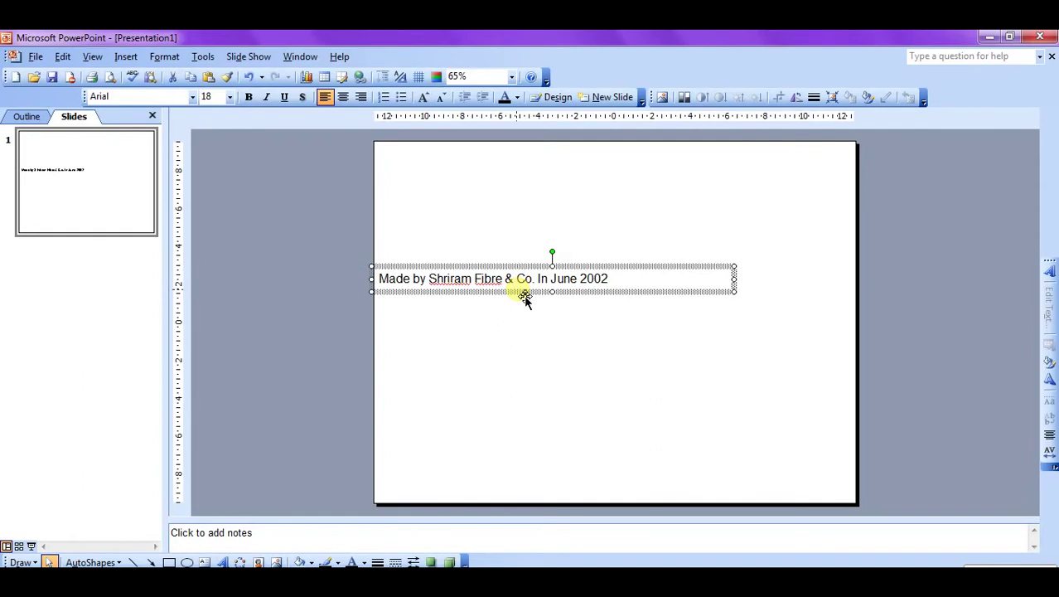
Open Custom Animation for the text box and bring up the Add Effect categories
{"action": "right_click", "coordinate": [423, 293]}
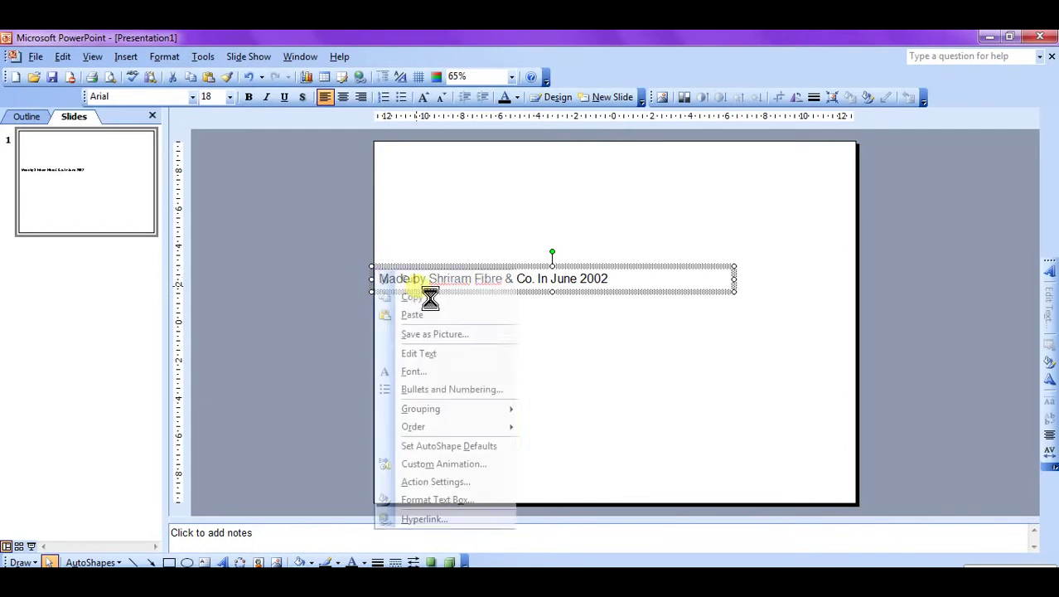
{"action": "key", "text": "Down"}
{"action": "key", "text": "Down"}
{"action": "key", "text": "Down"}
{"action": "key", "text": "Down"}
{"action": "key", "text": "Down"}
{"action": "key", "text": "Down"}
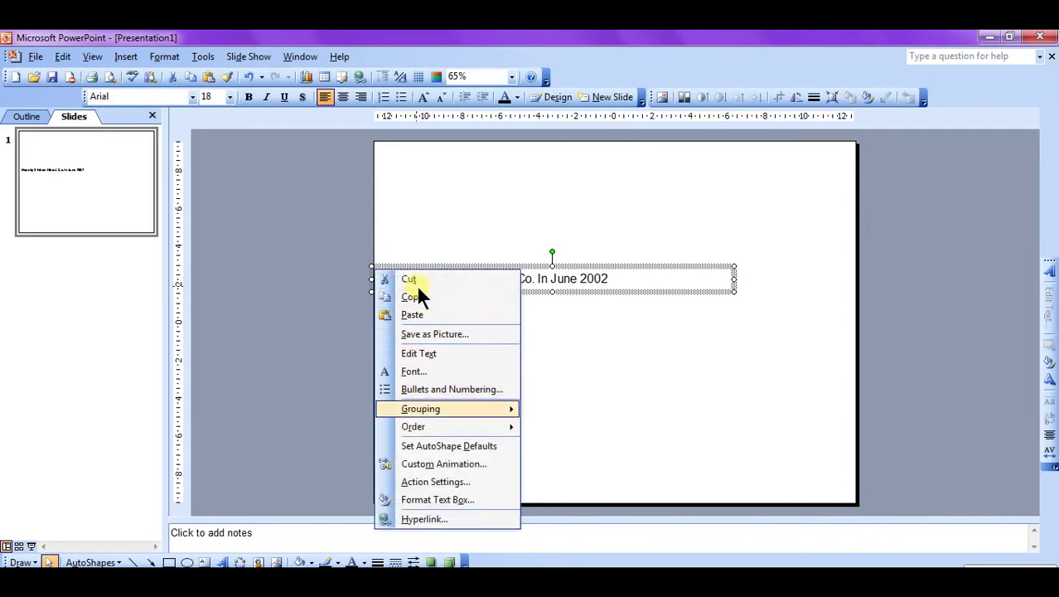
{"action": "key", "text": "Return"}
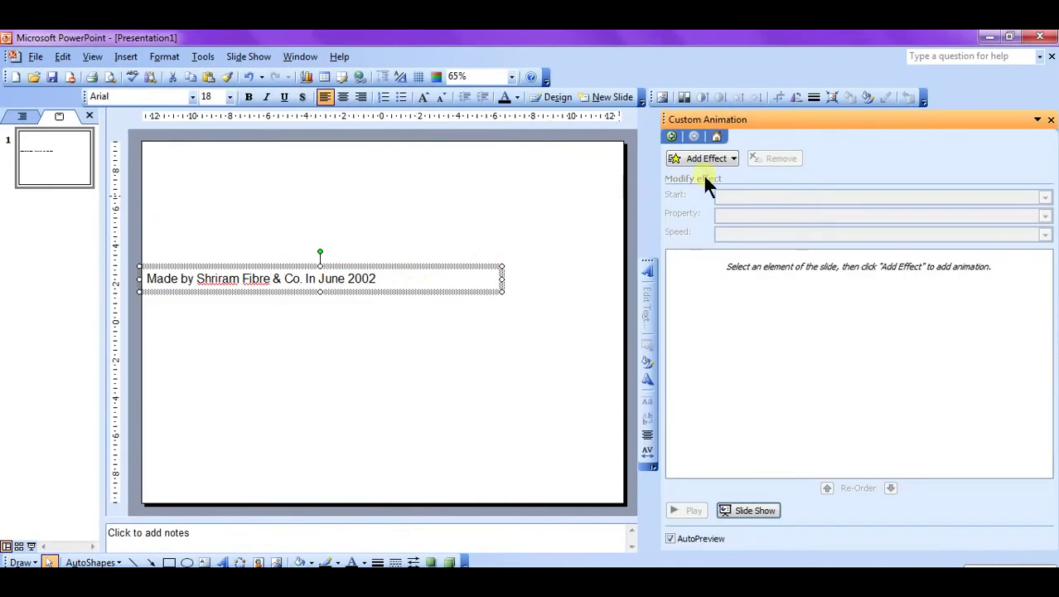
{"action": "left_click", "coordinate": [724, 159]}
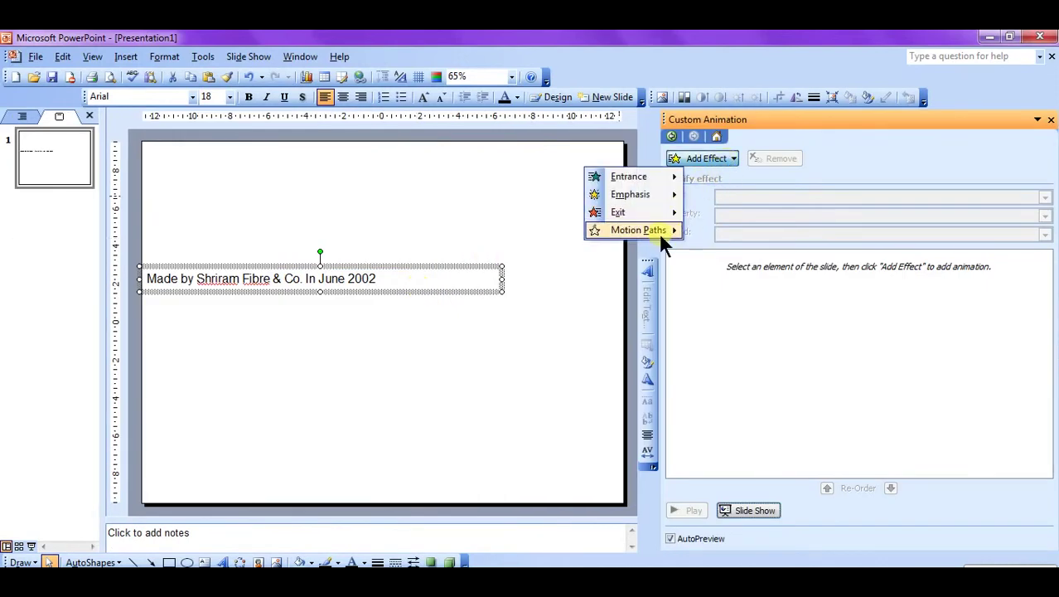
{"action": "mouse_move", "coordinate": [659, 232]}
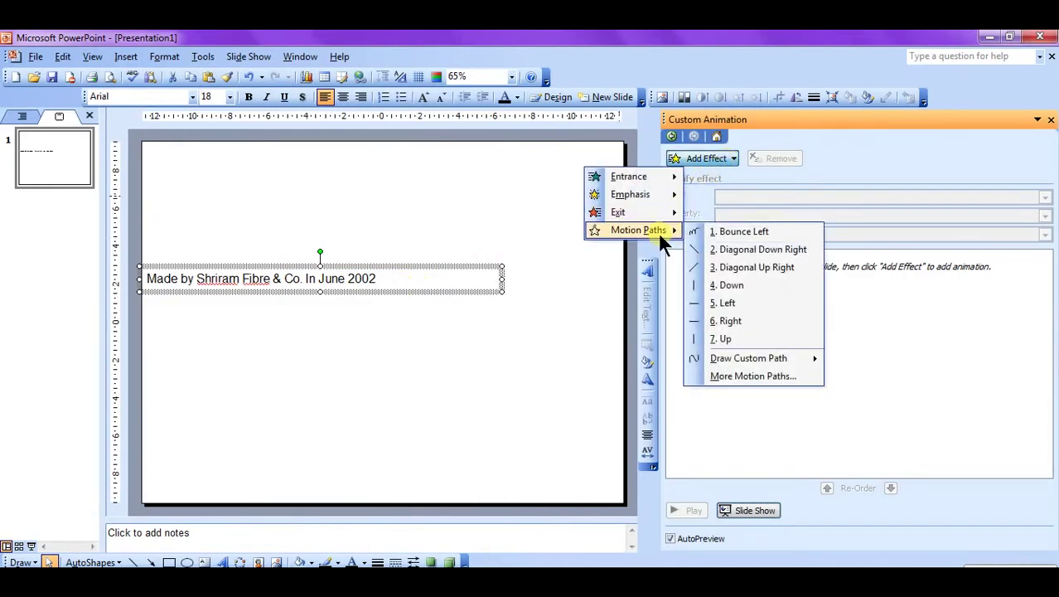
Apply the Right motion path and drag its end point past the slide's right edge
{"action": "left_click", "coordinate": [730, 320]}
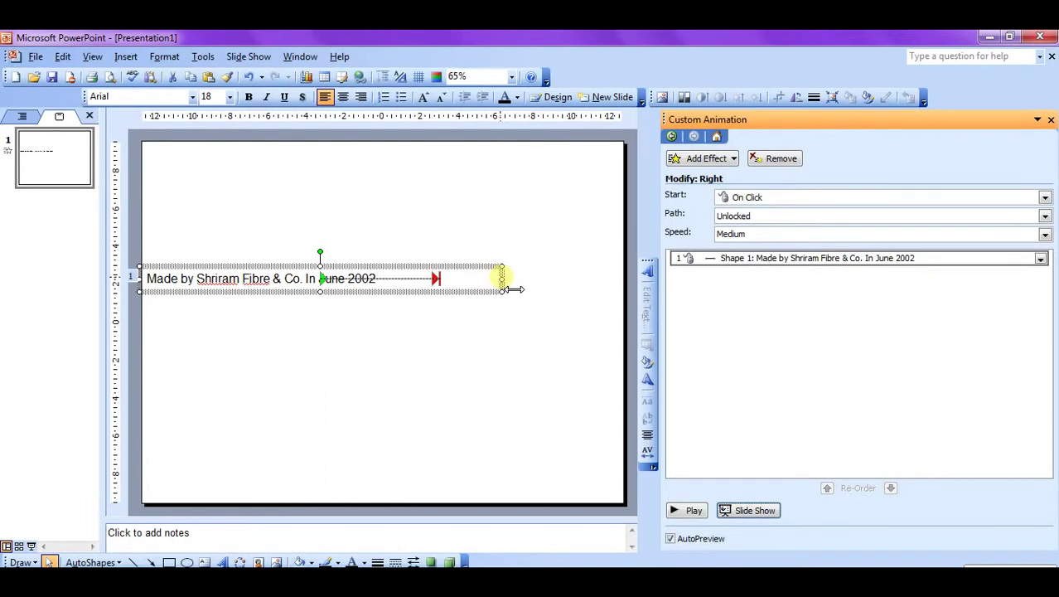
{"action": "left_click", "coordinate": [440, 283]}
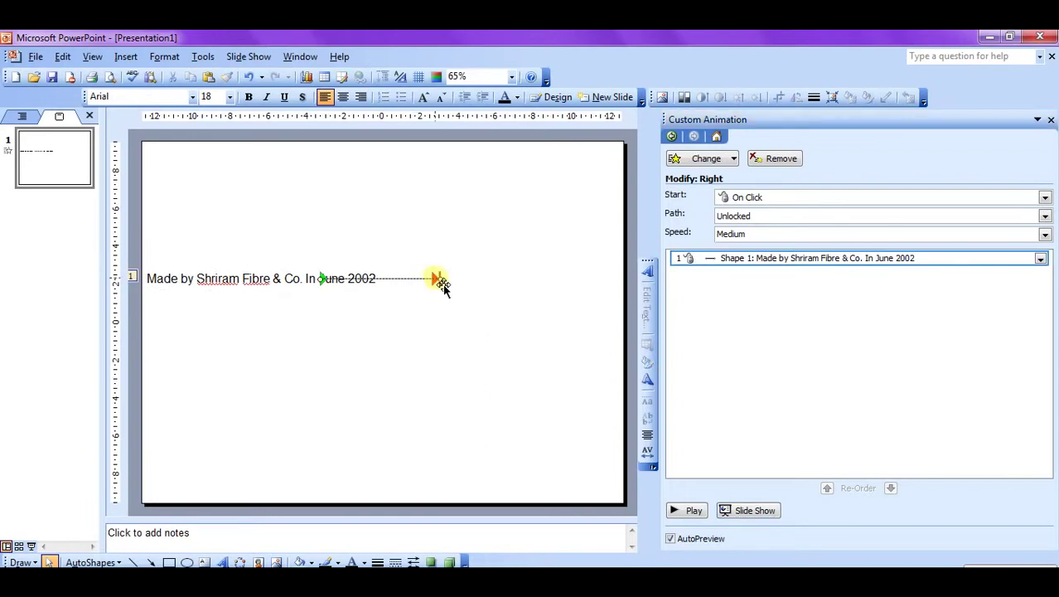
{"action": "left_click_drag", "start_coordinate": [444, 282], "coordinate": [675, 286]}
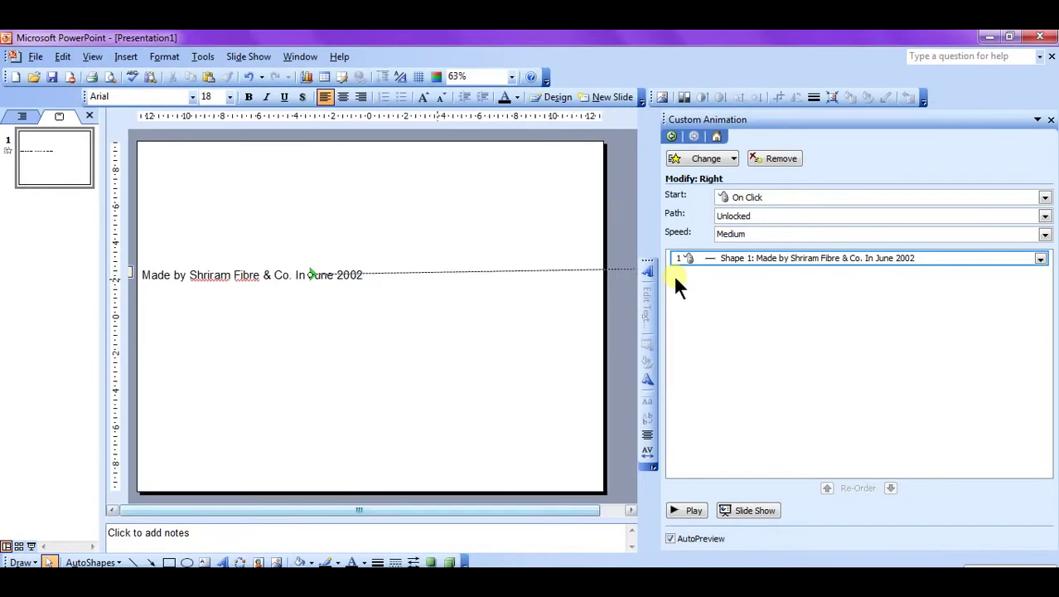
Move the motion path's start point to the slide's left edge and replay the preview
{"action": "left_click", "coordinate": [688, 510]}
{"action": "left_click_drag", "start_coordinate": [321, 284], "coordinate": [151, 280]}
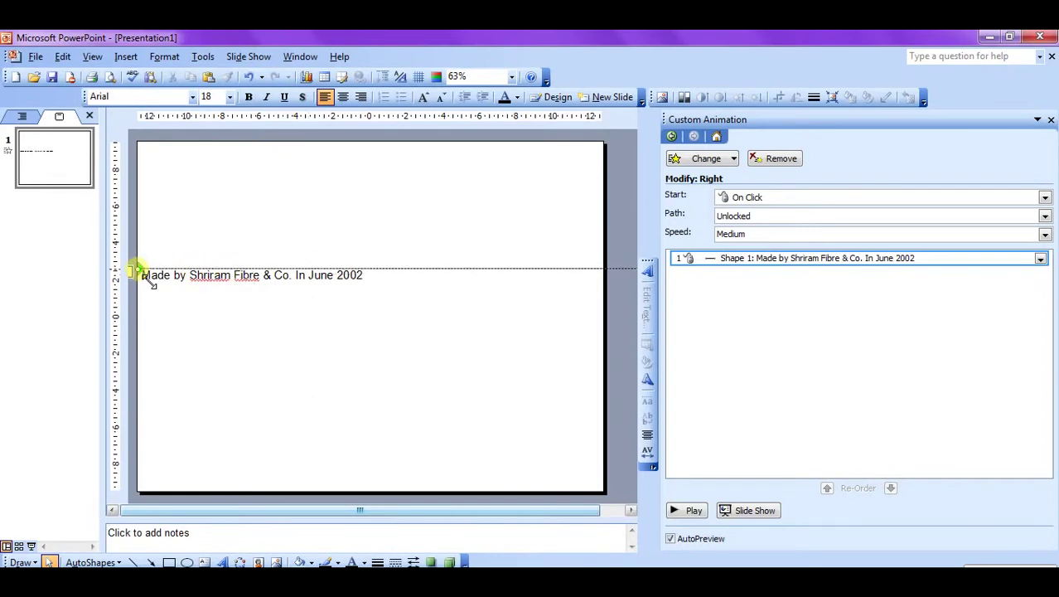
{"action": "left_click", "coordinate": [674, 510]}
{"action": "left_click", "coordinate": [628, 512]}
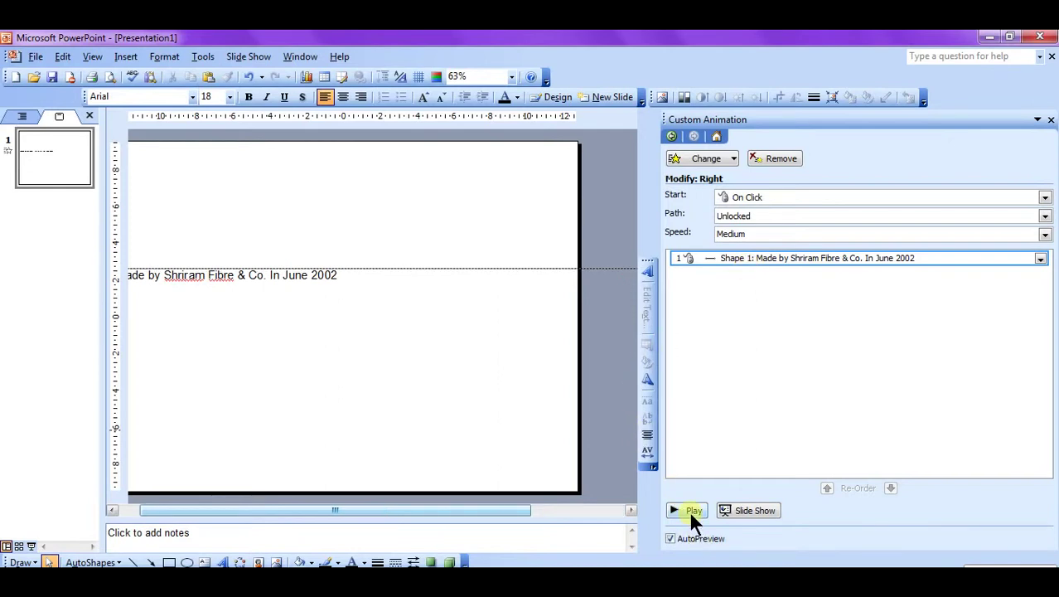
{"action": "left_click_drag", "start_coordinate": [426, 506], "coordinate": [381, 514]}
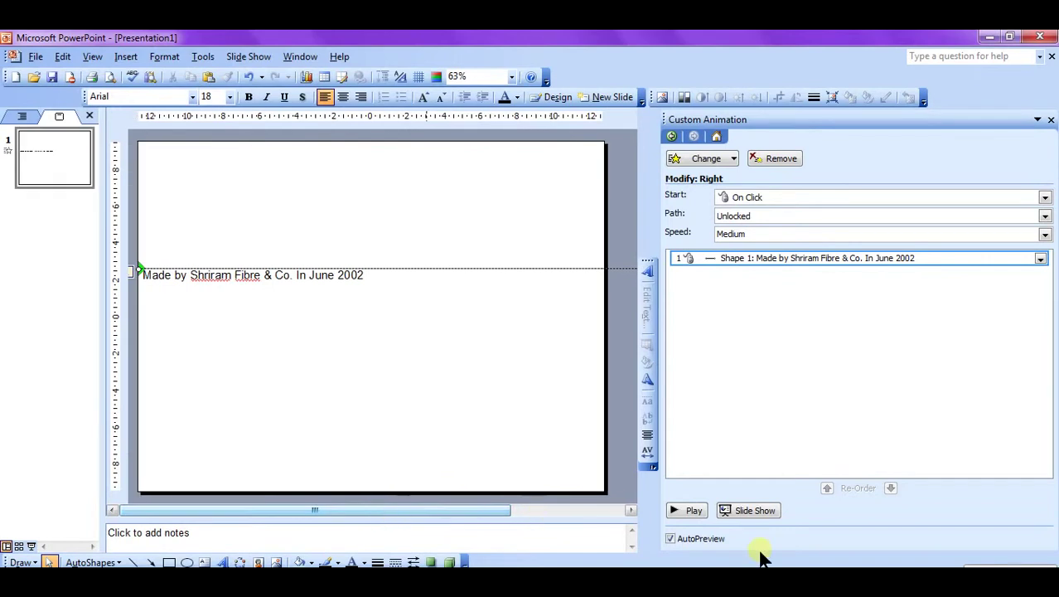
{"action": "left_click", "coordinate": [688, 511]}
Set the Right animation's speed to Slow after trying Very Slow and Medium
{"action": "right_click", "coordinate": [833, 263]}
{"action": "left_click", "coordinate": [782, 230]}
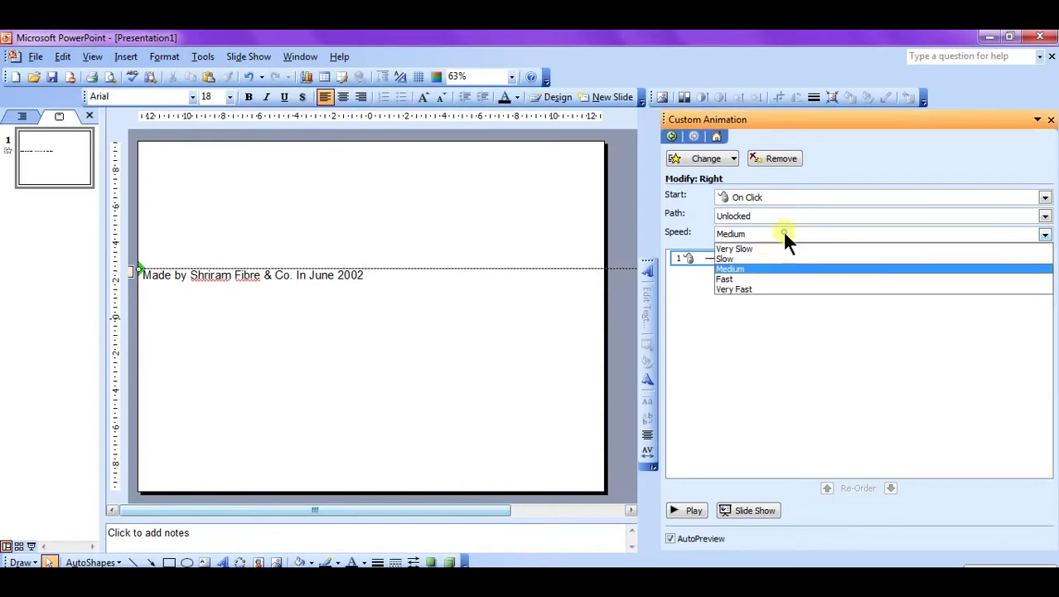
{"action": "left_click", "coordinate": [769, 250]}
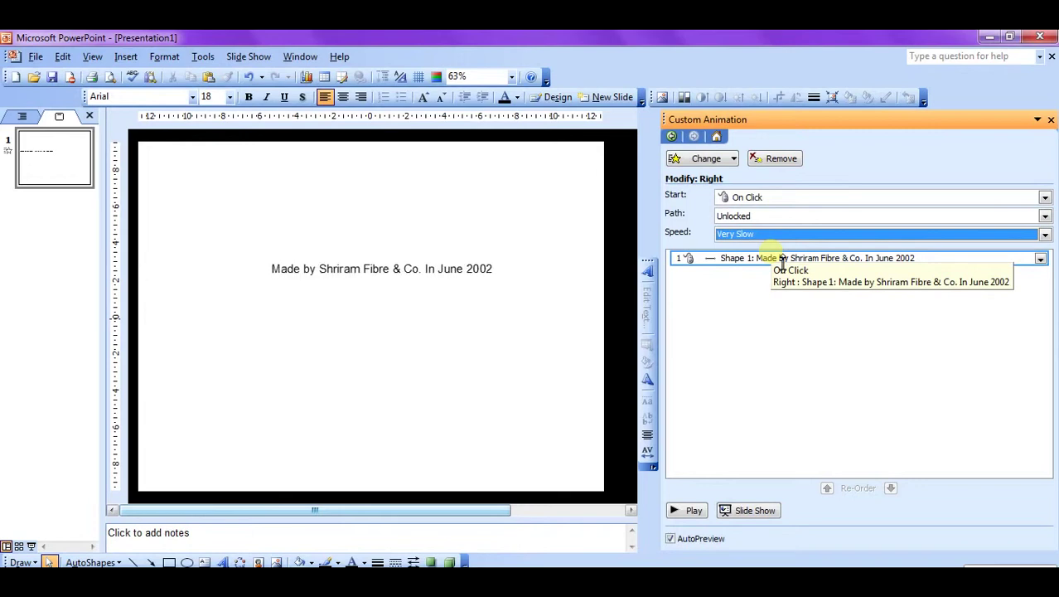
{"action": "left_click", "coordinate": [763, 232]}
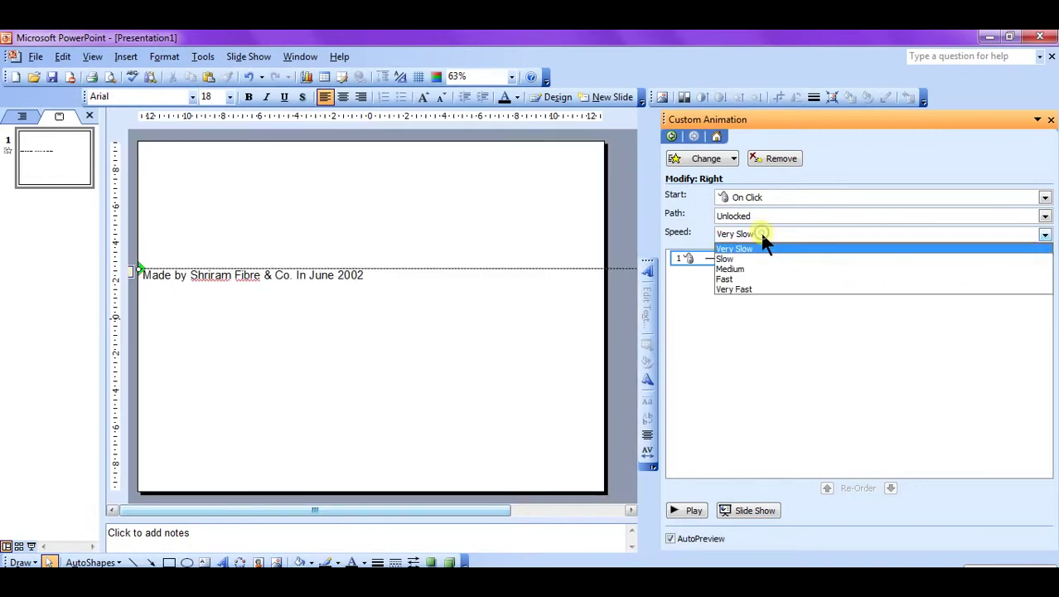
{"action": "left_click", "coordinate": [757, 269]}
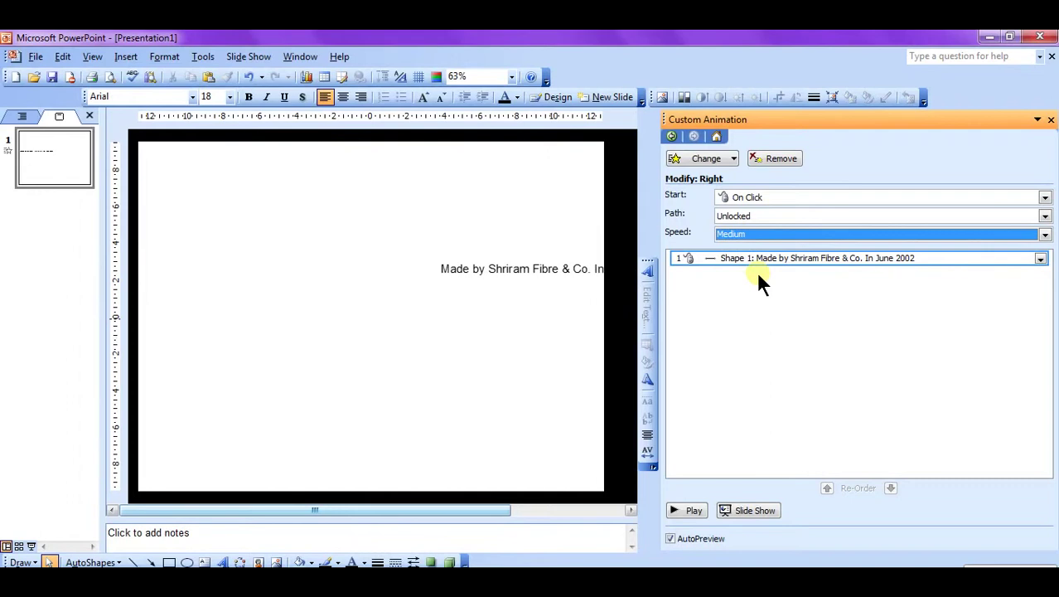
{"action": "left_click", "coordinate": [749, 233]}
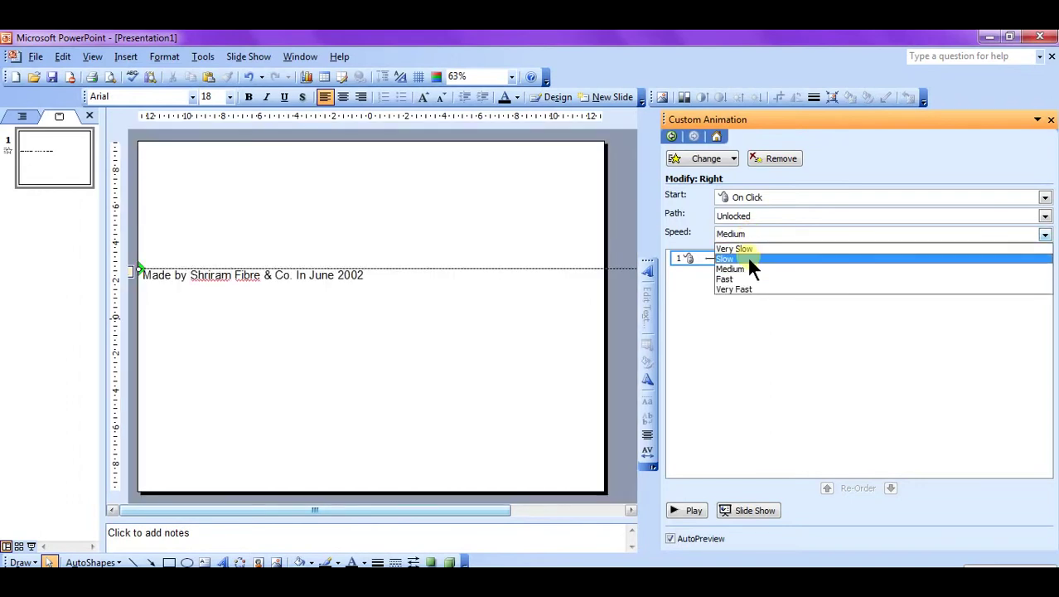
{"action": "left_click", "coordinate": [748, 258]}
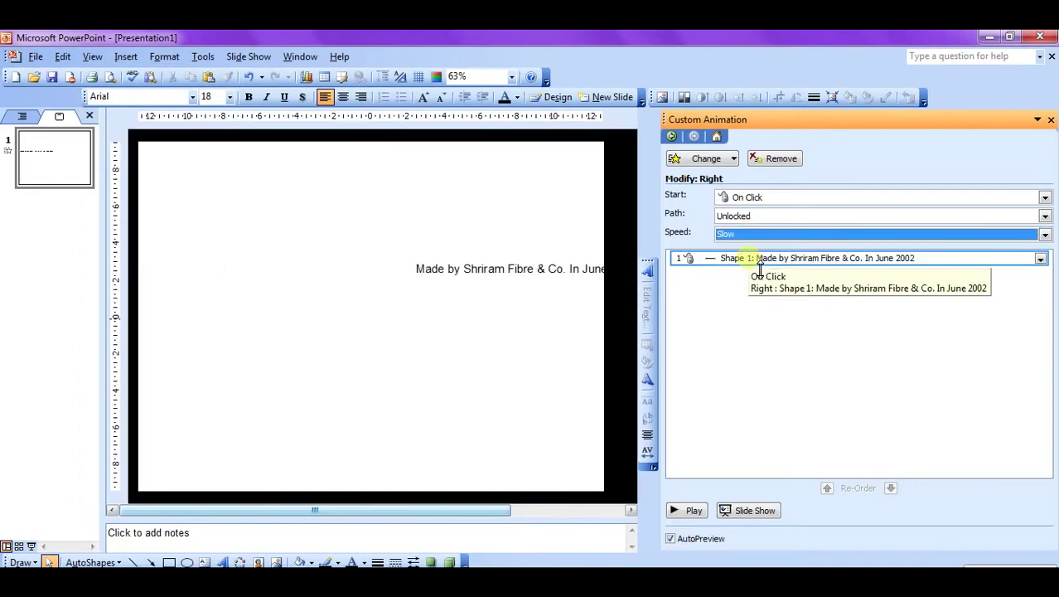
In Effect Options' Timing settings, set Repeat to Until Next Click and confirm
{"action": "right_click", "coordinate": [787, 262]}
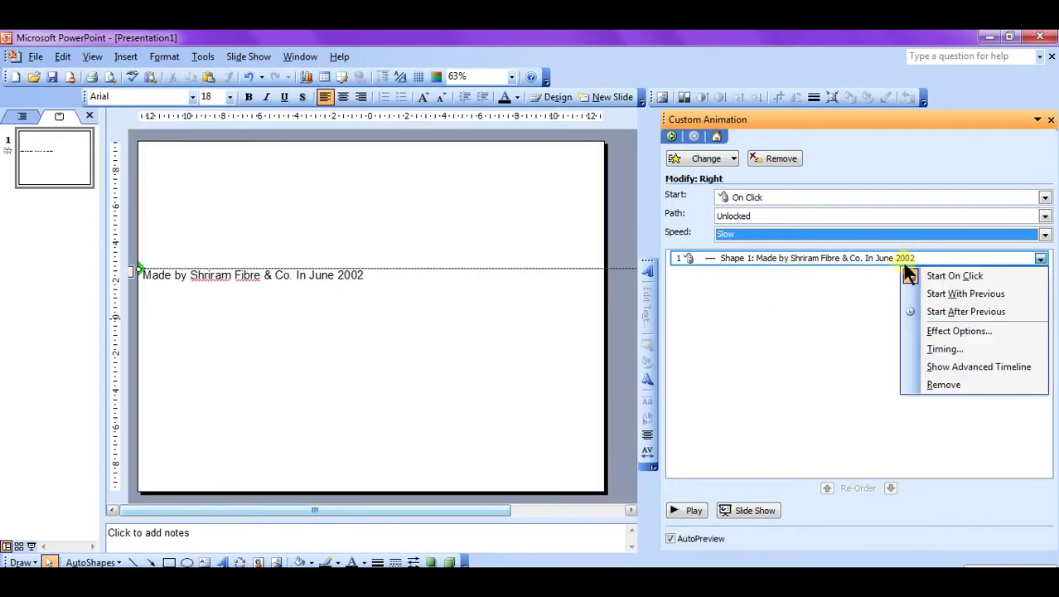
{"action": "left_click", "coordinate": [933, 332]}
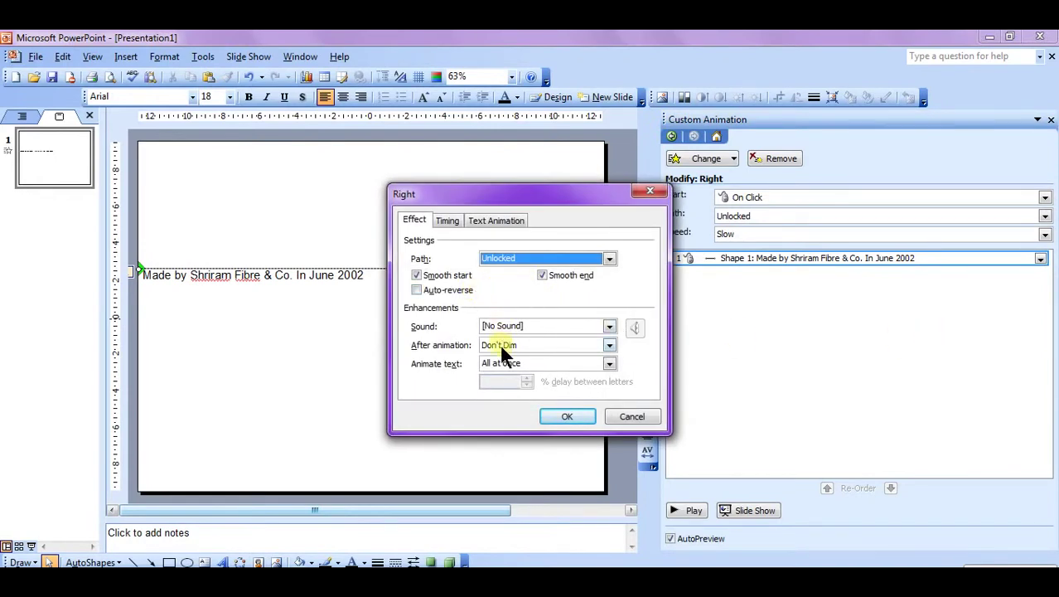
{"action": "left_click", "coordinate": [449, 223]}
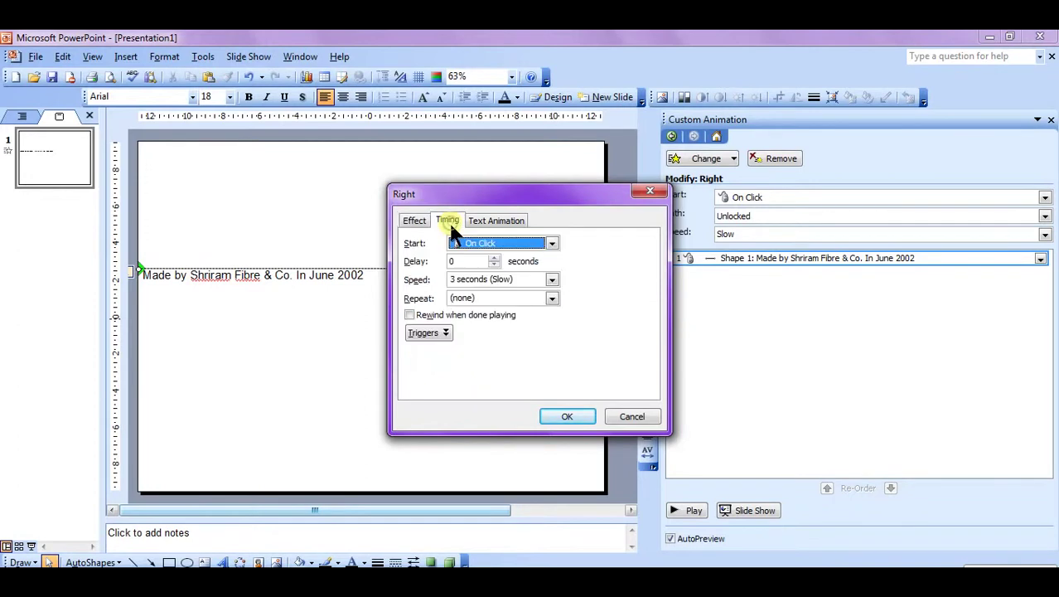
{"action": "left_click", "coordinate": [471, 300]}
{"action": "left_click", "coordinate": [553, 298]}
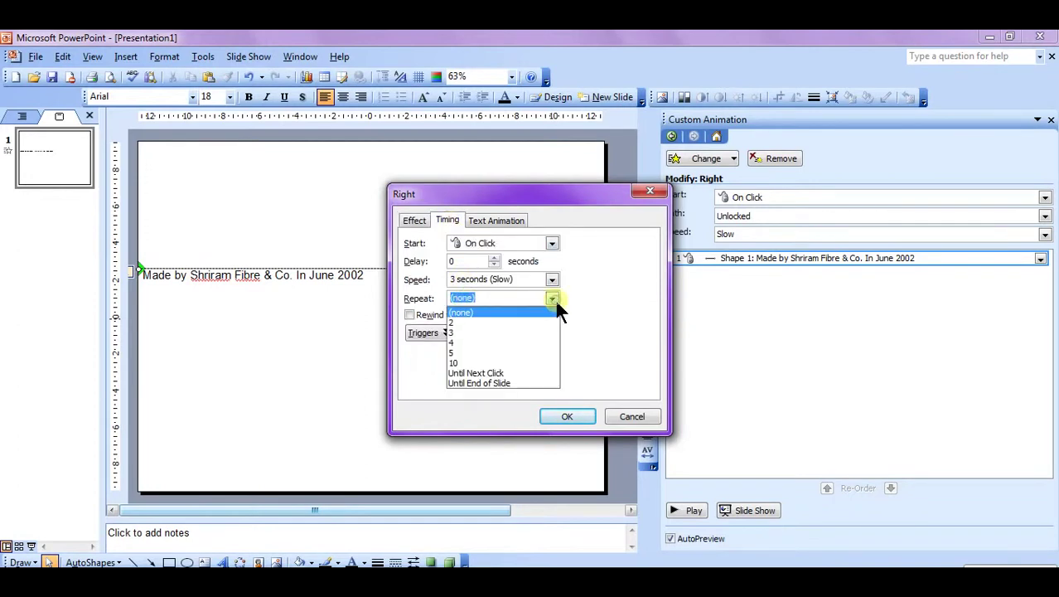
{"action": "left_click", "coordinate": [503, 374]}
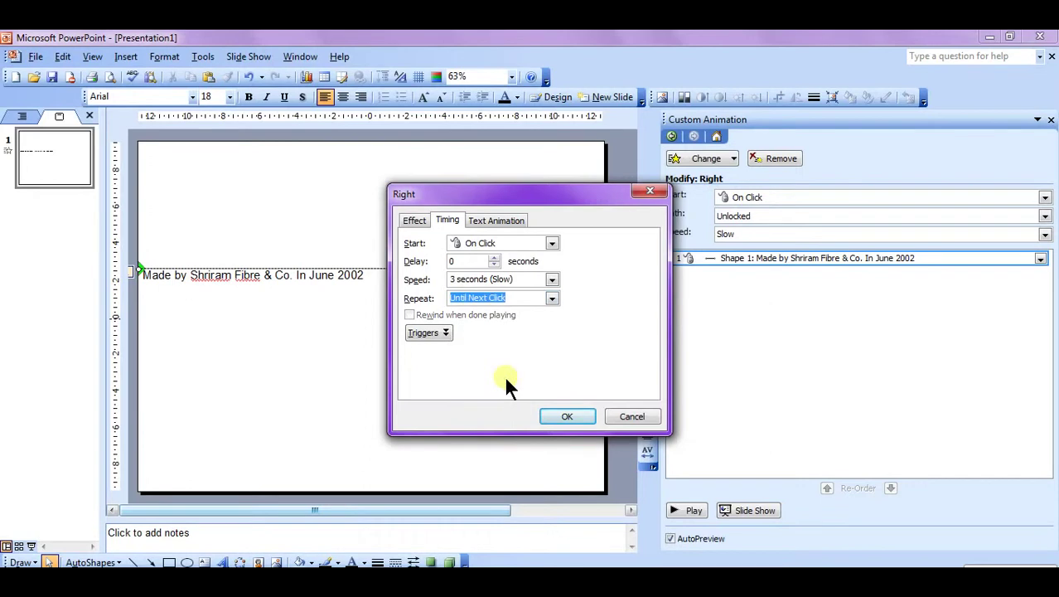
{"action": "left_click", "coordinate": [551, 297]}
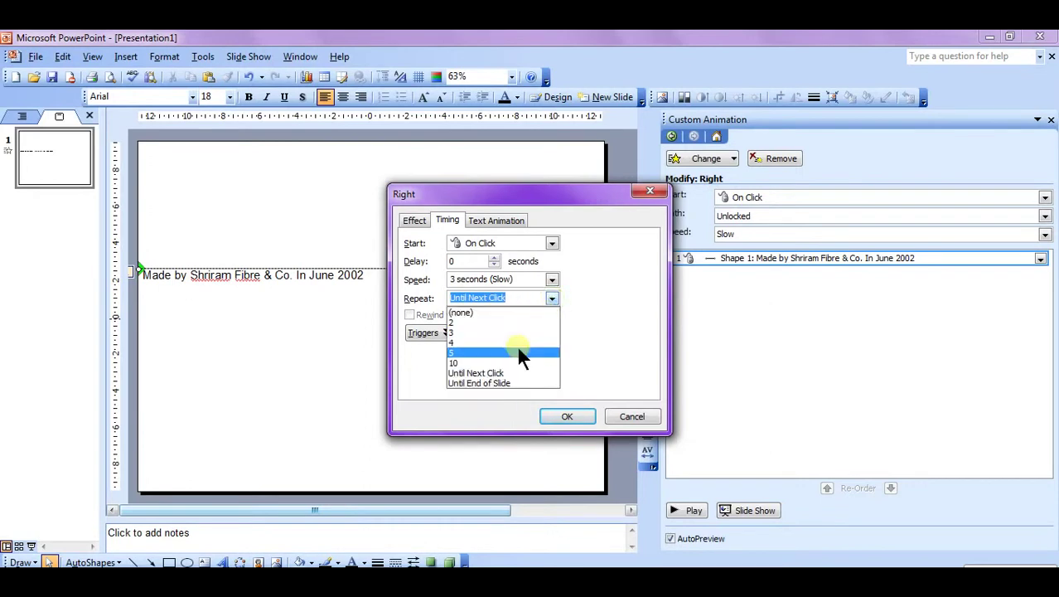
{"action": "left_click", "coordinate": [478, 373]}
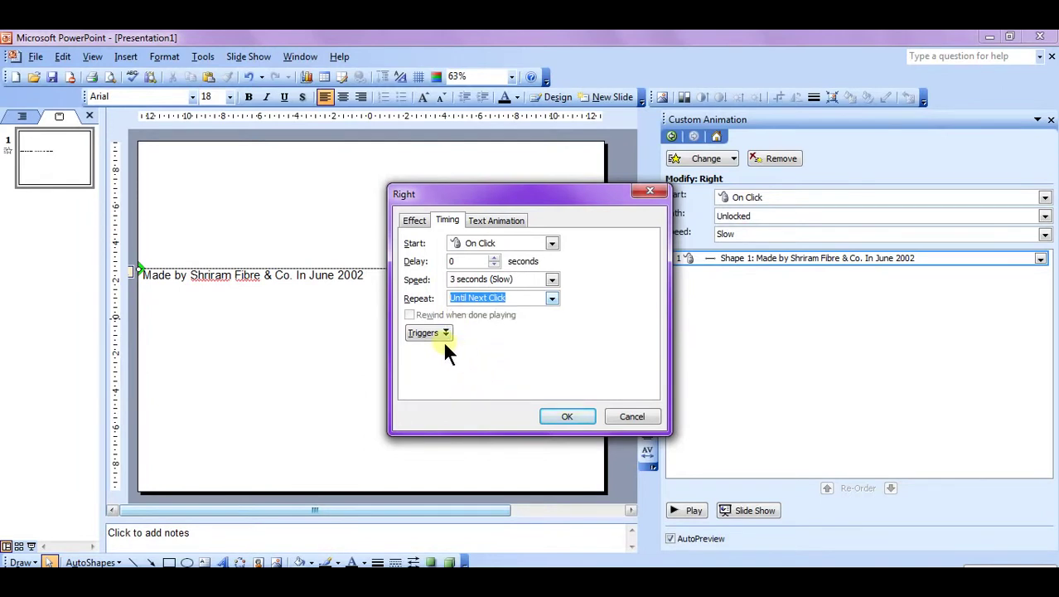
{"action": "left_click", "coordinate": [489, 221]}
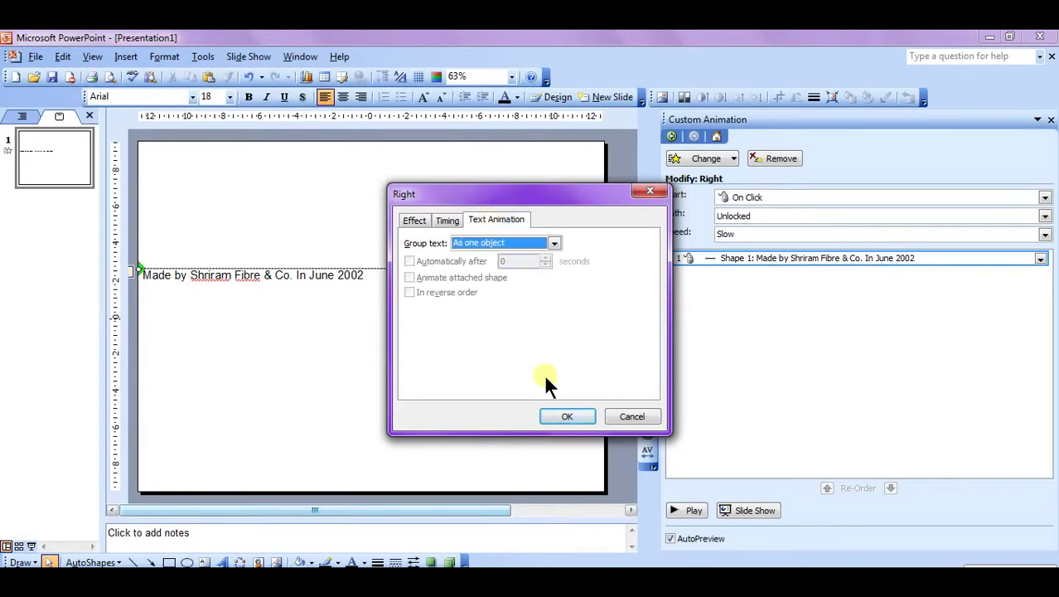
{"action": "left_click", "coordinate": [575, 422]}
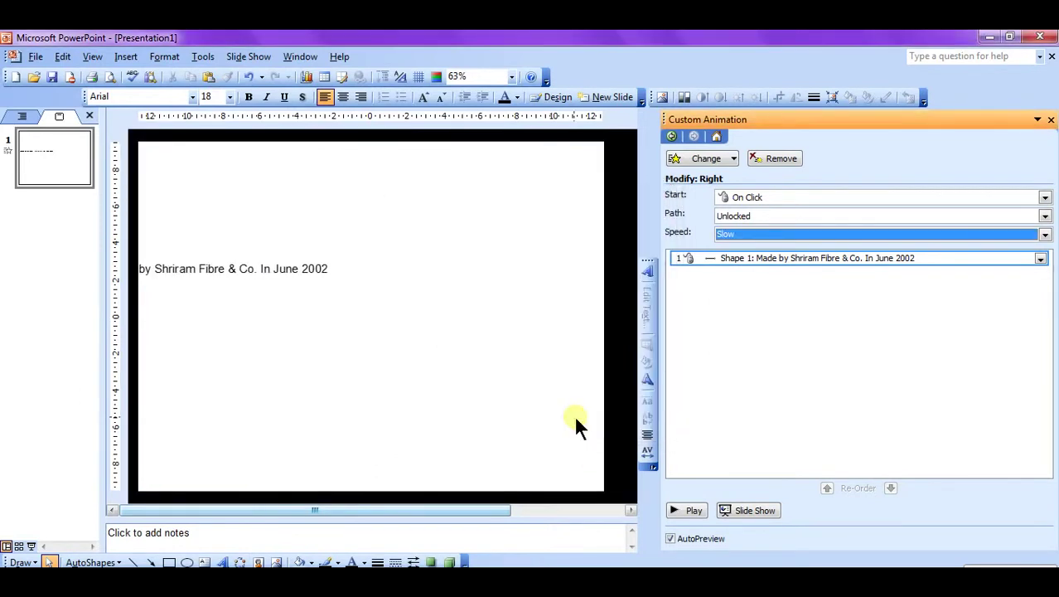